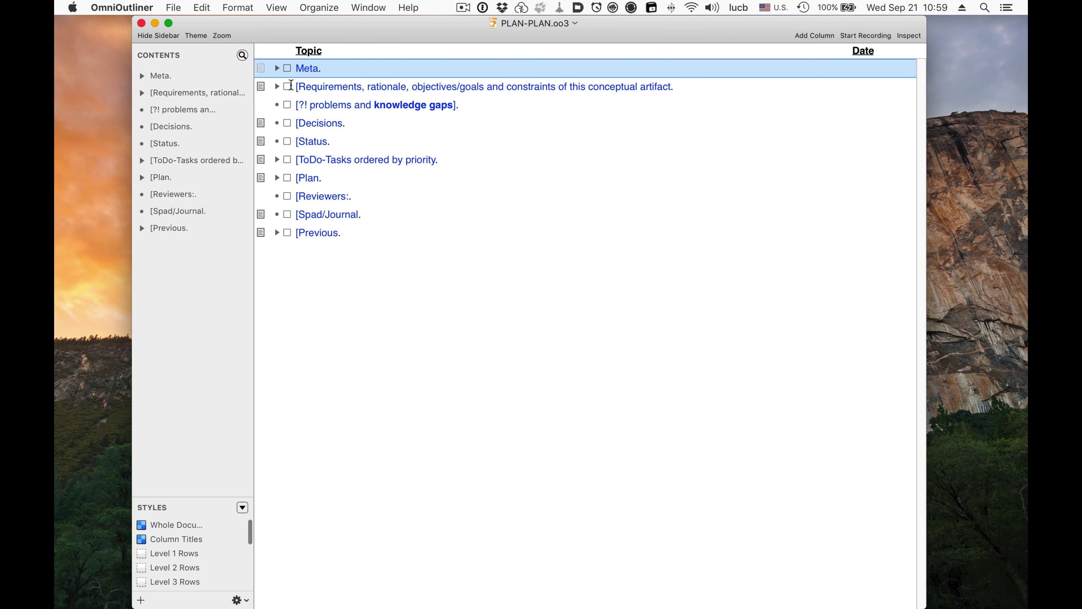
Step: Examine the subtopics of the Meta and Requirements sections, collapse both, and look at the problems and knowledge gaps row
{"action": "left_click", "coordinate": [277, 68]}
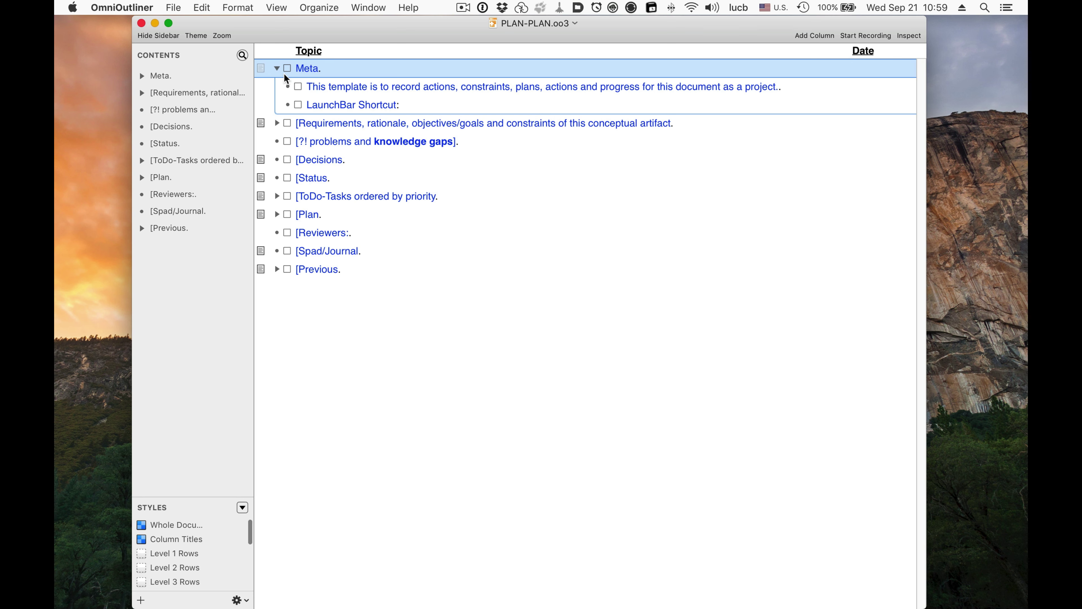
{"action": "left_click", "coordinate": [277, 68]}
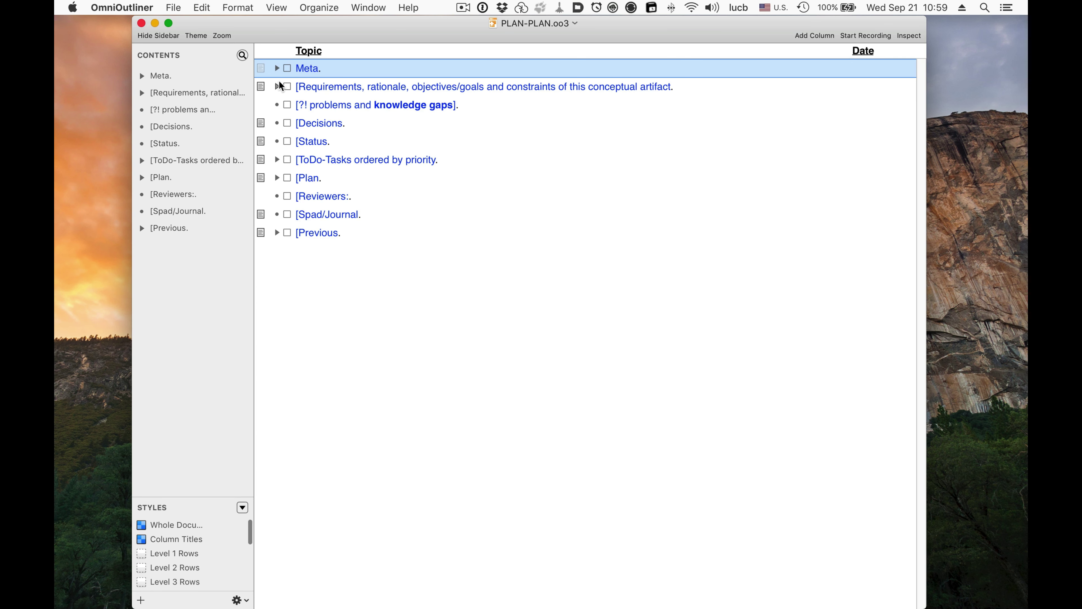
{"action": "left_click", "coordinate": [278, 87]}
{"action": "left_click", "coordinate": [356, 87]}
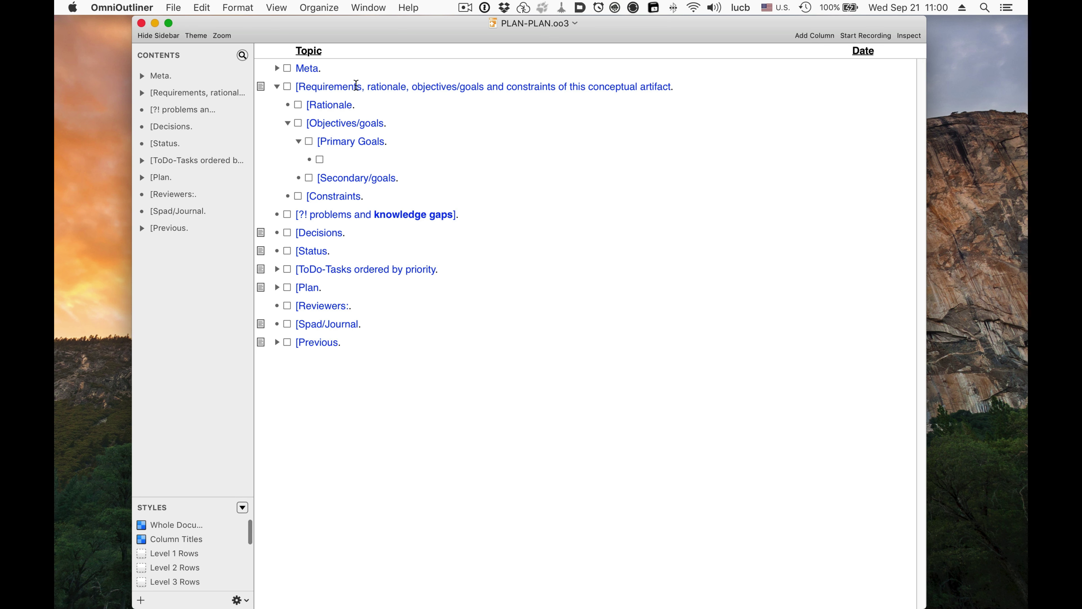
{"action": "left_click", "coordinate": [278, 87]}
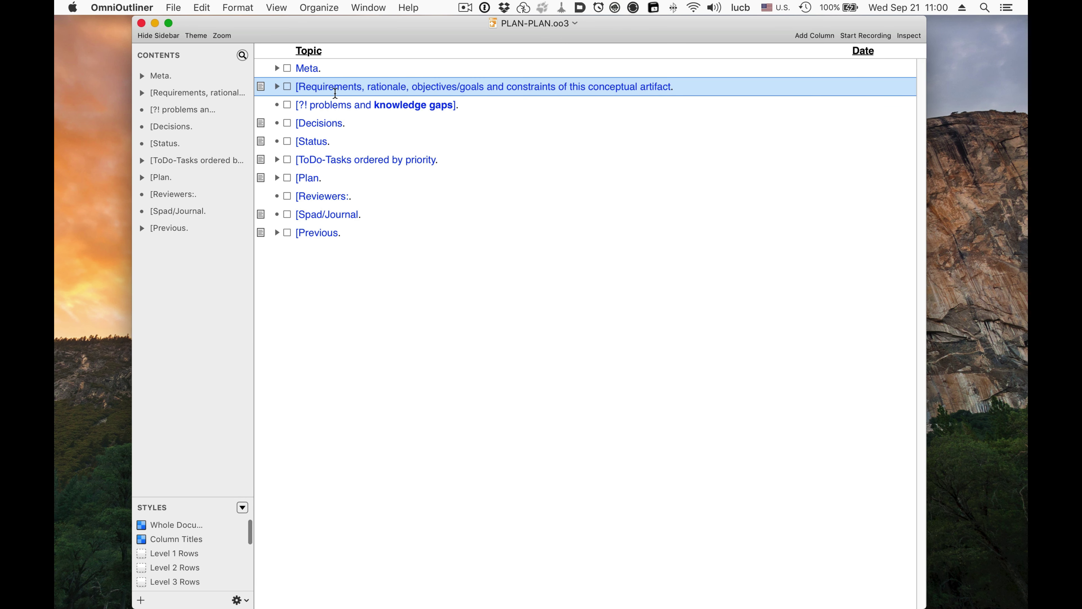
{"action": "left_click", "coordinate": [370, 106]}
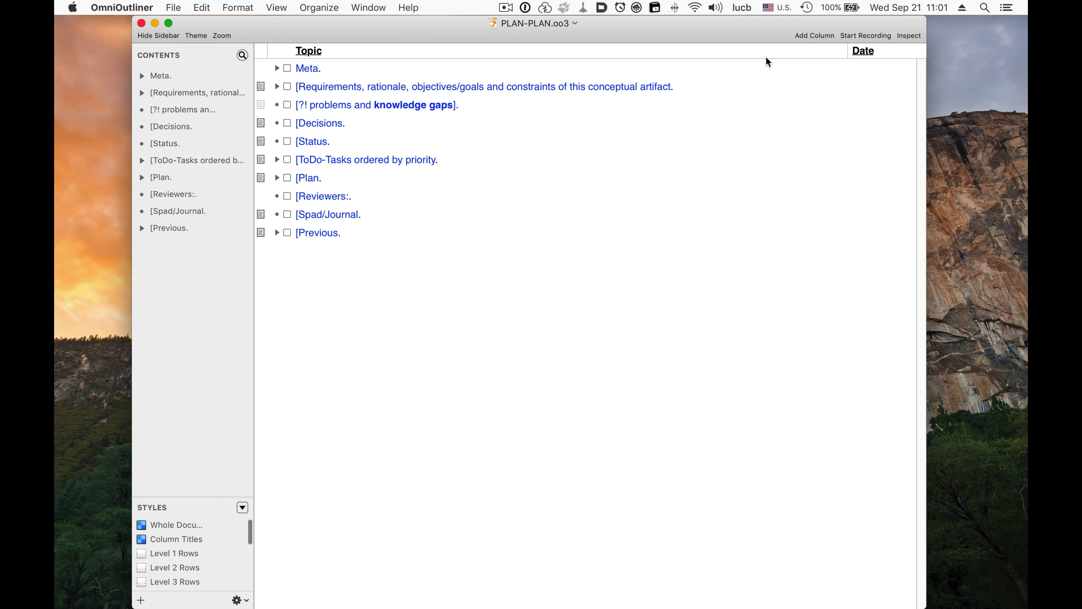
Step: Expand the ToDo-Tasks section and place the cursor in its empty child row
{"action": "key", "text": "Down"}
{"action": "left_click", "coordinate": [277, 162]}
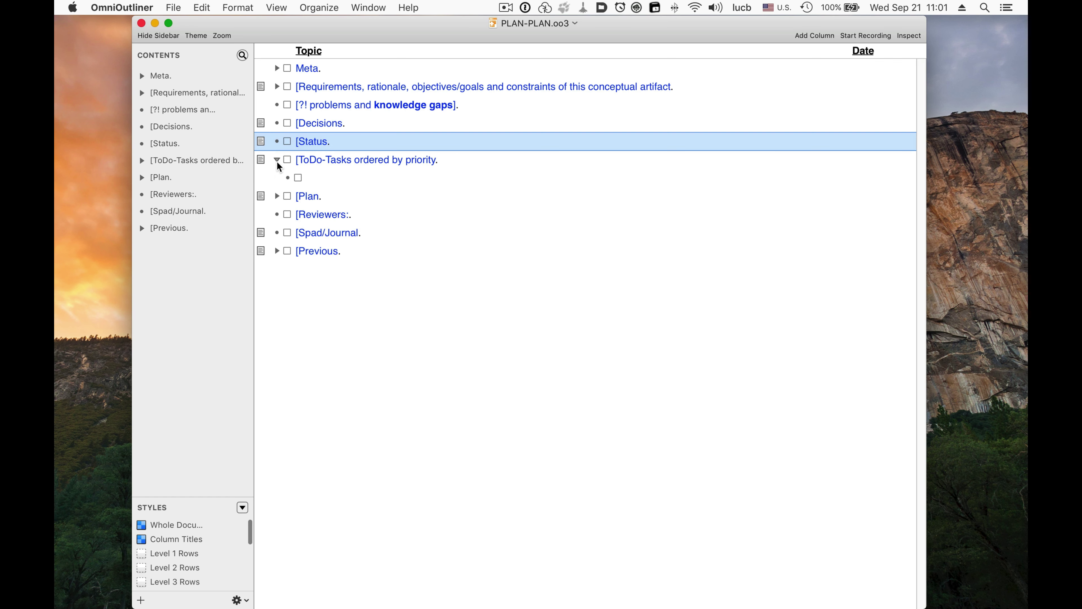
{"action": "left_click", "coordinate": [332, 175]}
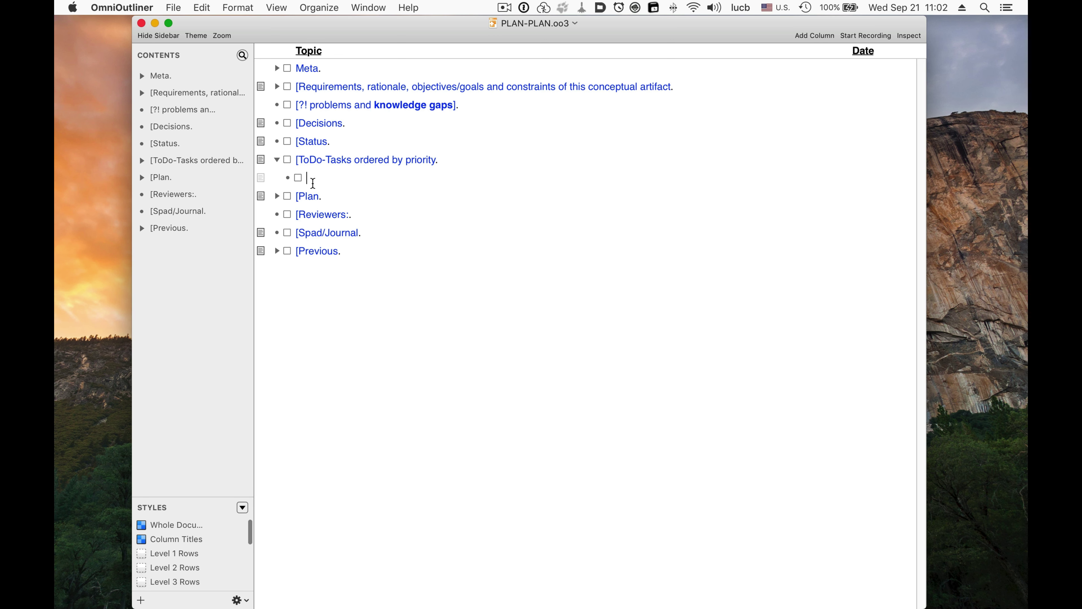
Step: Expand the Plan section and its Pre/post subsection to examine the pre-conditions and post-conditions rows
{"action": "left_click", "coordinate": [276, 202]}
{"action": "left_click", "coordinate": [276, 196]}
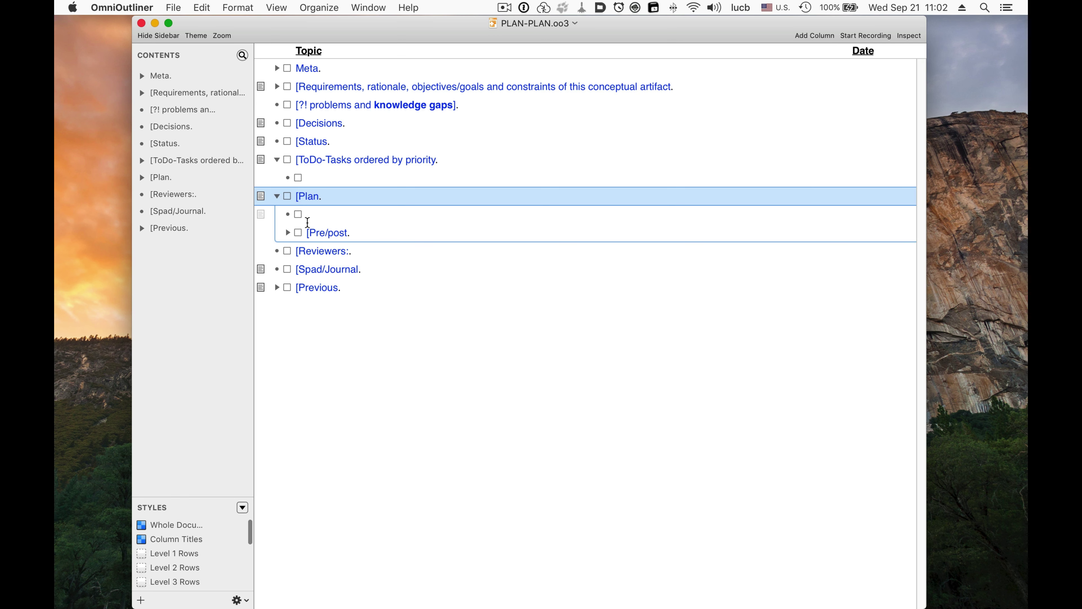
{"action": "left_click", "coordinate": [343, 212]}
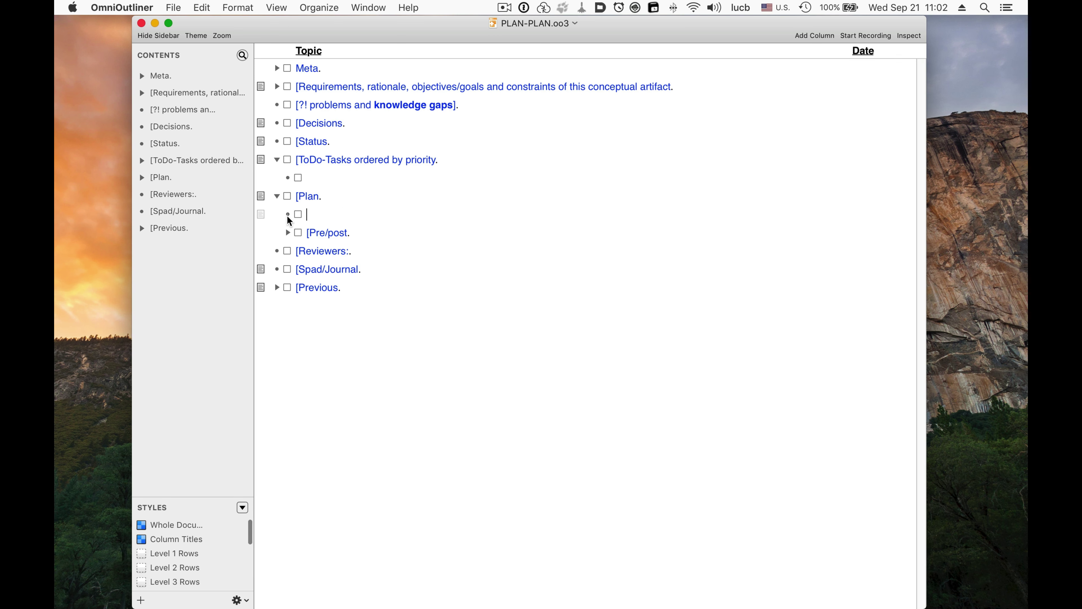
{"action": "left_click", "coordinate": [287, 233]}
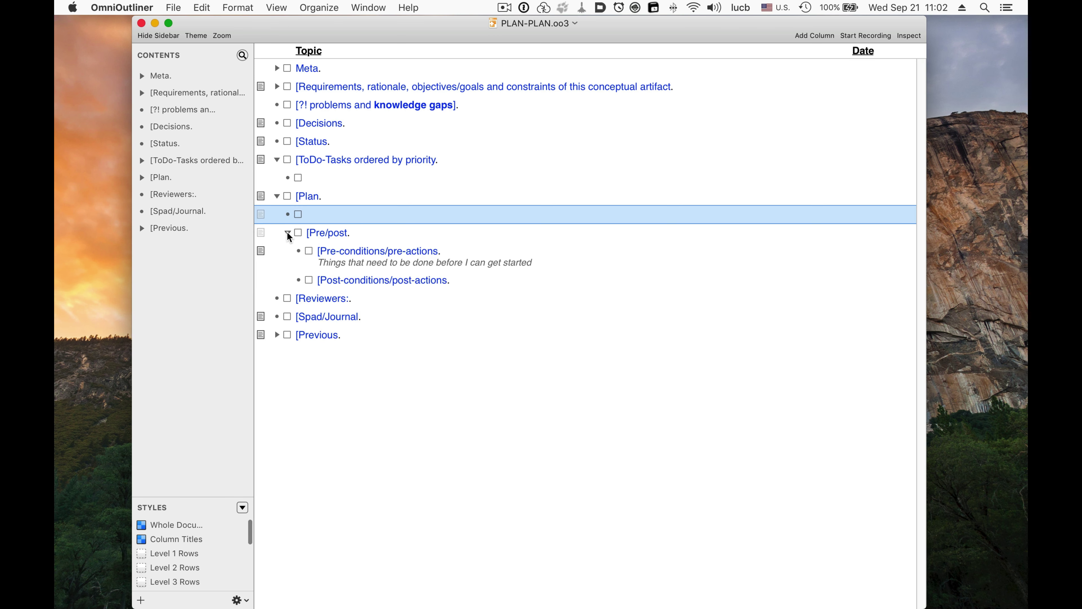
{"action": "left_click", "coordinate": [298, 256]}
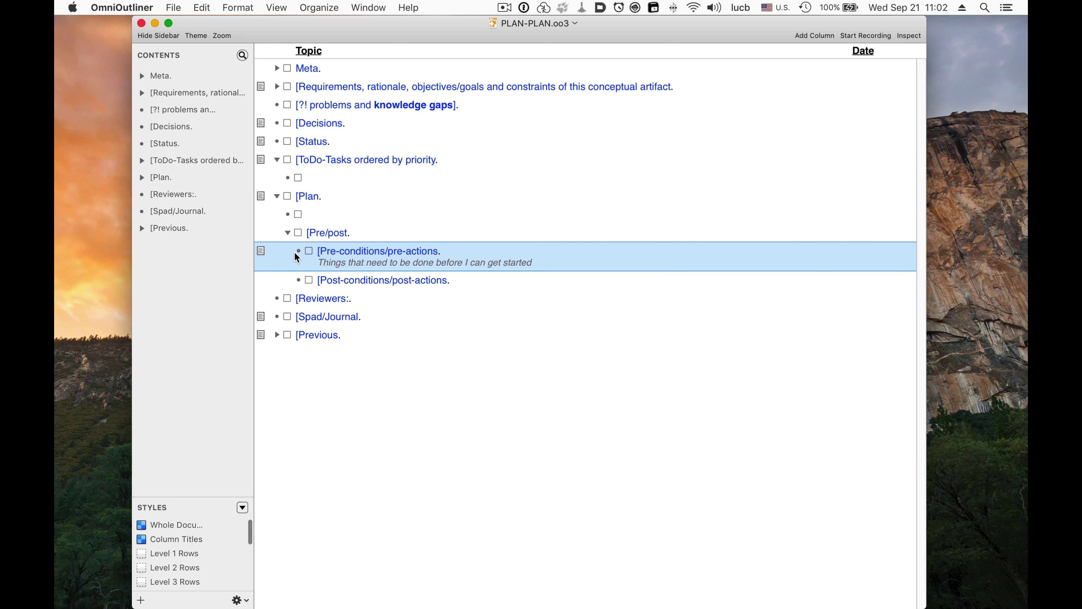
{"action": "left_click", "coordinate": [297, 285]}
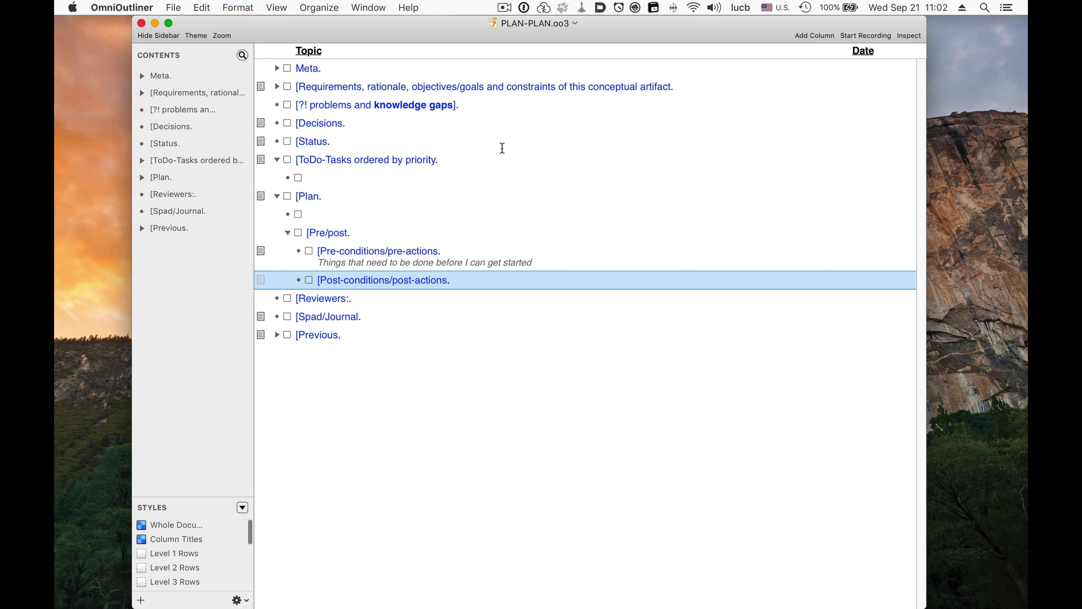
Step: Look at the Reviewers, Previous and Spad/Journal rows, briefly opening the Previous section and undoing any accidental change
{"action": "left_click", "coordinate": [373, 301]}
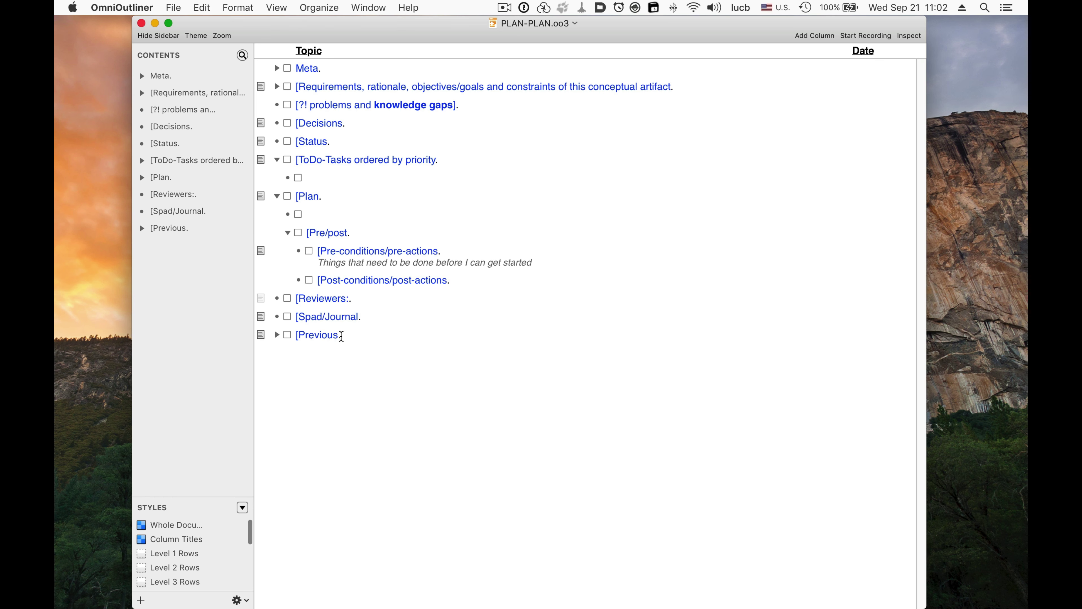
{"action": "left_click", "coordinate": [276, 335]}
{"action": "left_click", "coordinate": [276, 335]}
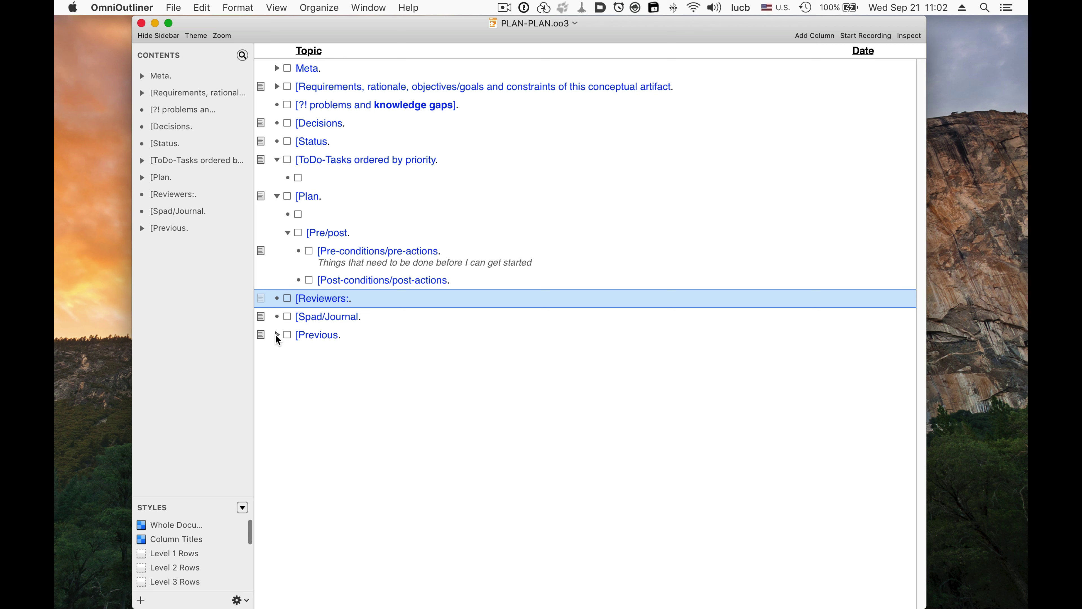
{"action": "left_click", "coordinate": [382, 336]}
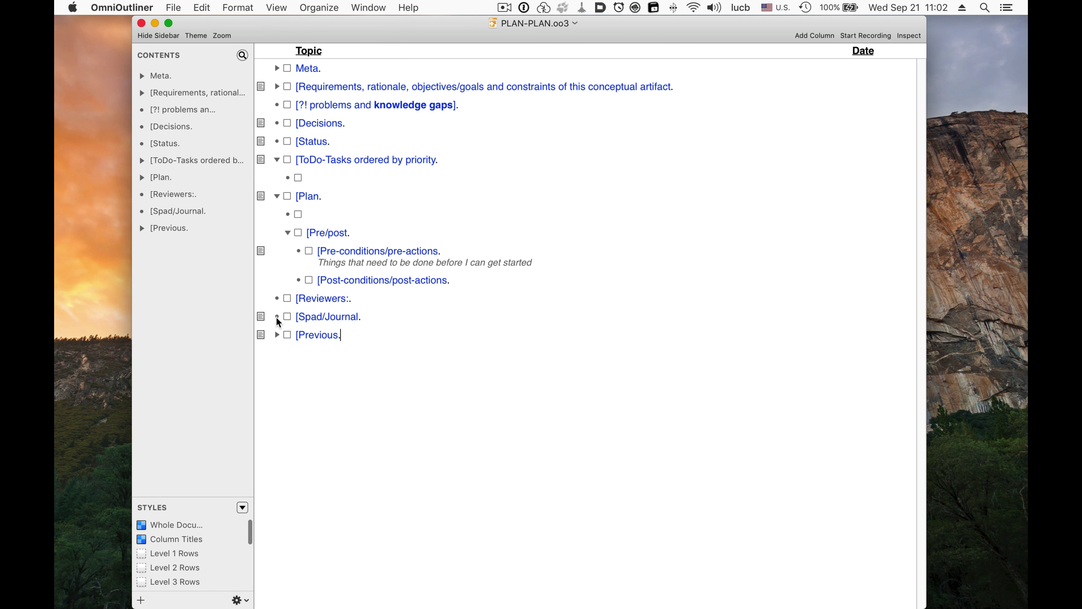
{"action": "left_click_drag", "start_coordinate": [277, 318], "coordinate": [338, 339]}
{"action": "key", "text": "super+z"}
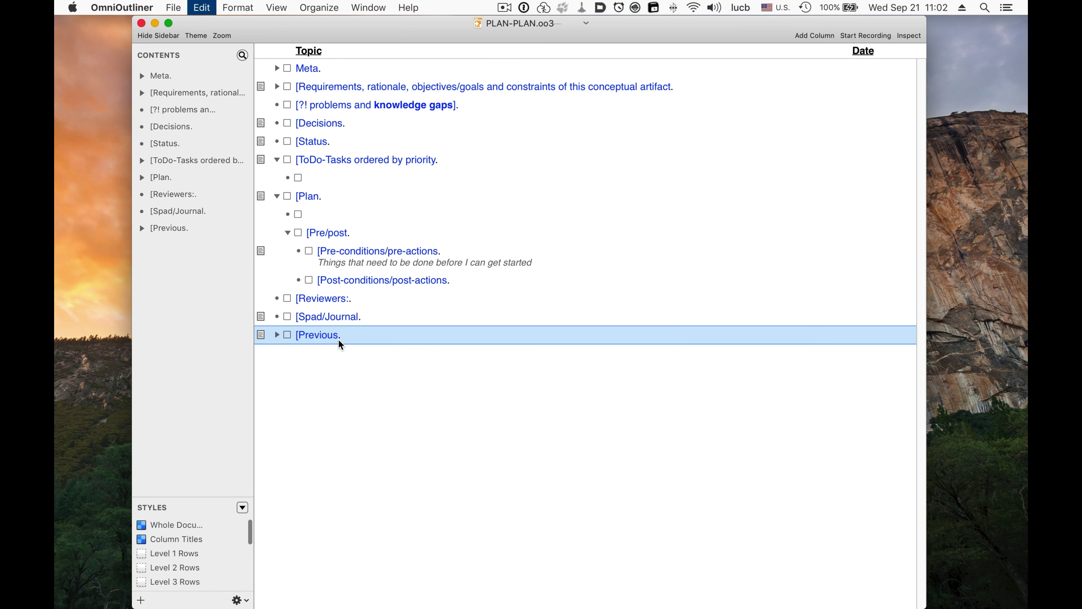
{"action": "left_click", "coordinate": [343, 315]}
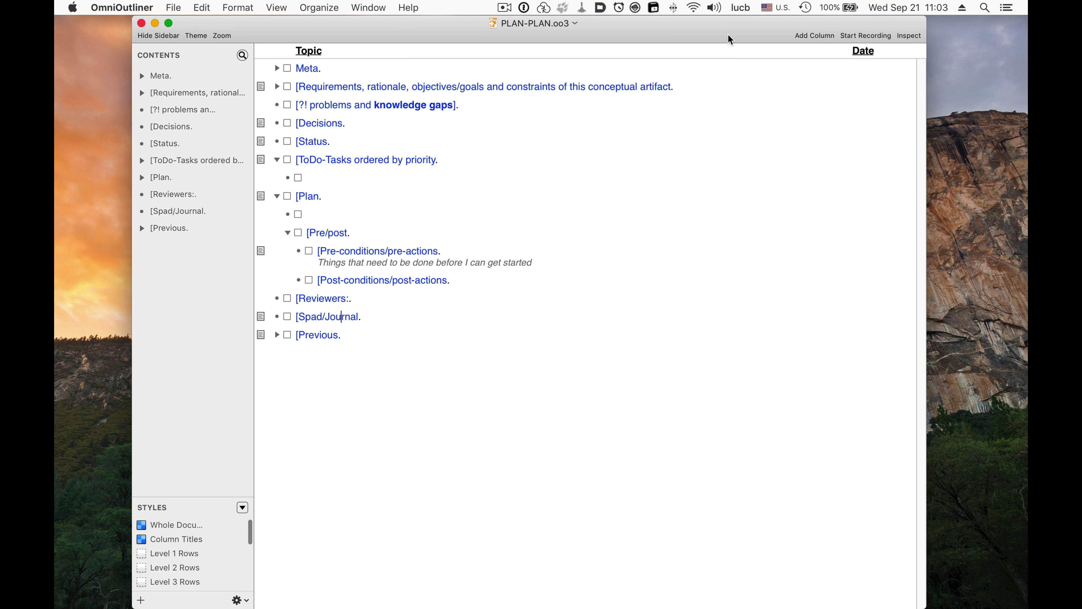
Step: Highlight the opening bracket at the start of the Decisions row
{"action": "left_click", "coordinate": [304, 123]}
{"action": "key", "text": "super+Left"}
{"action": "key", "text": "shift+Right"}
{"action": "key", "text": "Up"}
{"action": "key", "text": "Down"}
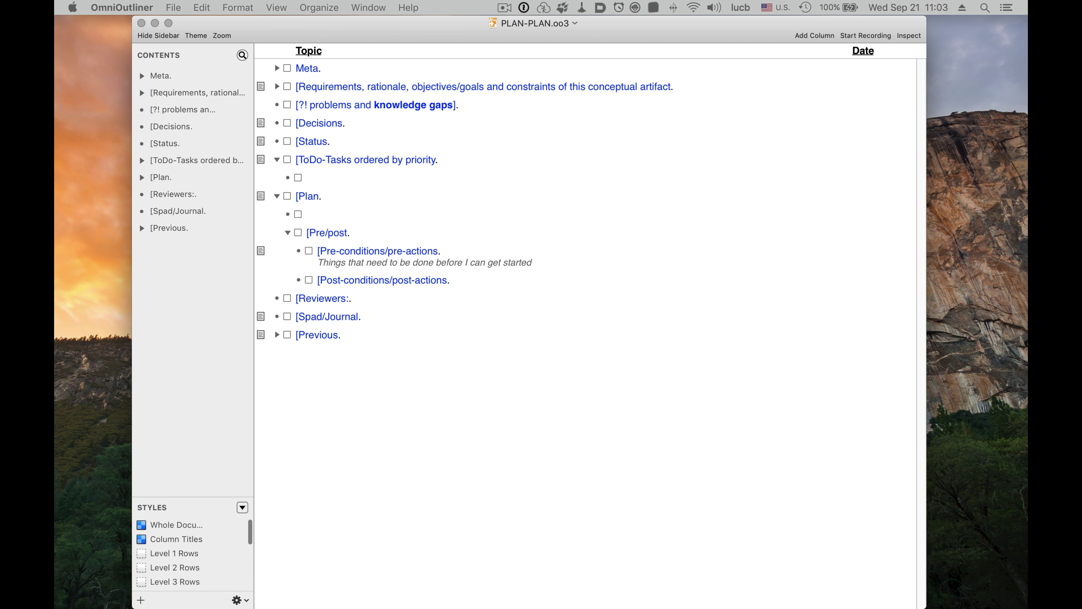
Step: Find the Decisions row by searching the outline for its bracketed prefix
{"action": "key", "text": "super+f"}
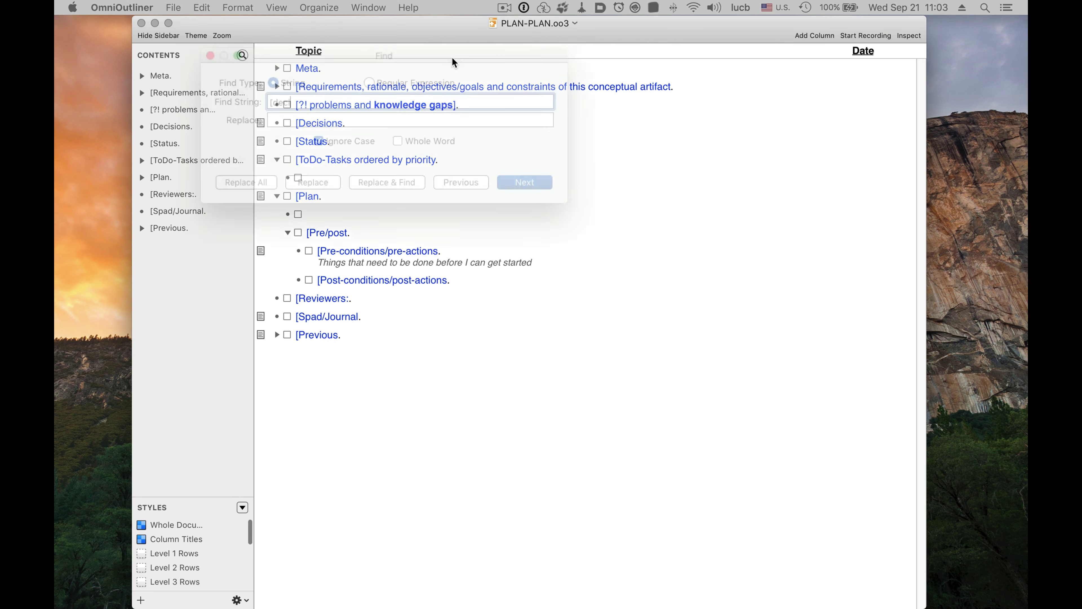
{"action": "key", "text": "Return"}
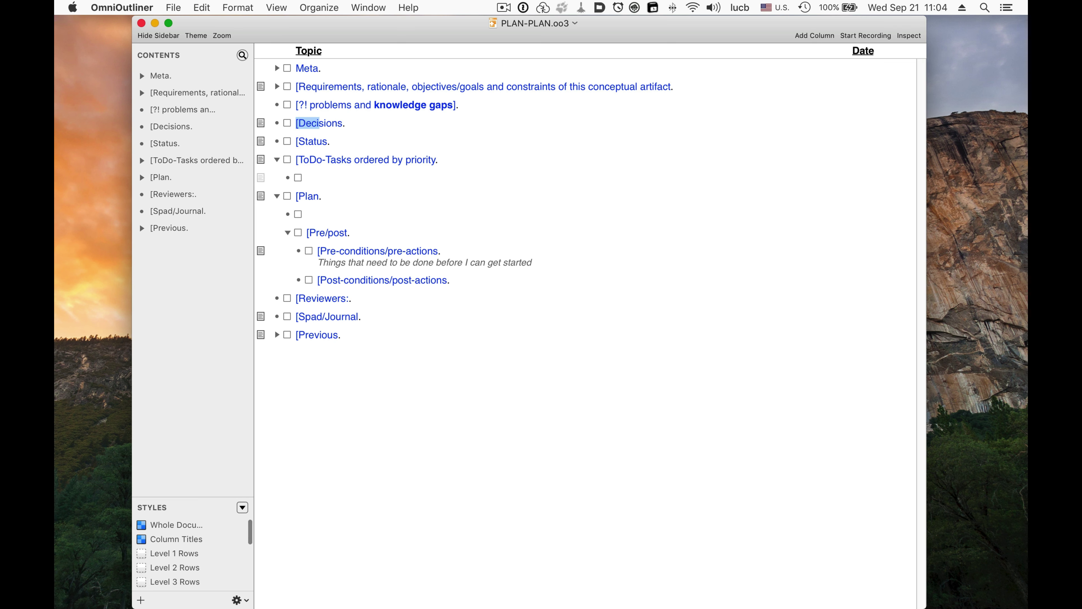
{"action": "key", "text": "Left"}
Step: Focus the outline on the problems, Status, ToDo-Tasks and Plan sections one at a time, and return to the full outline
{"action": "left_click", "coordinate": [178, 109]}
{"action": "left_click", "coordinate": [186, 142]}
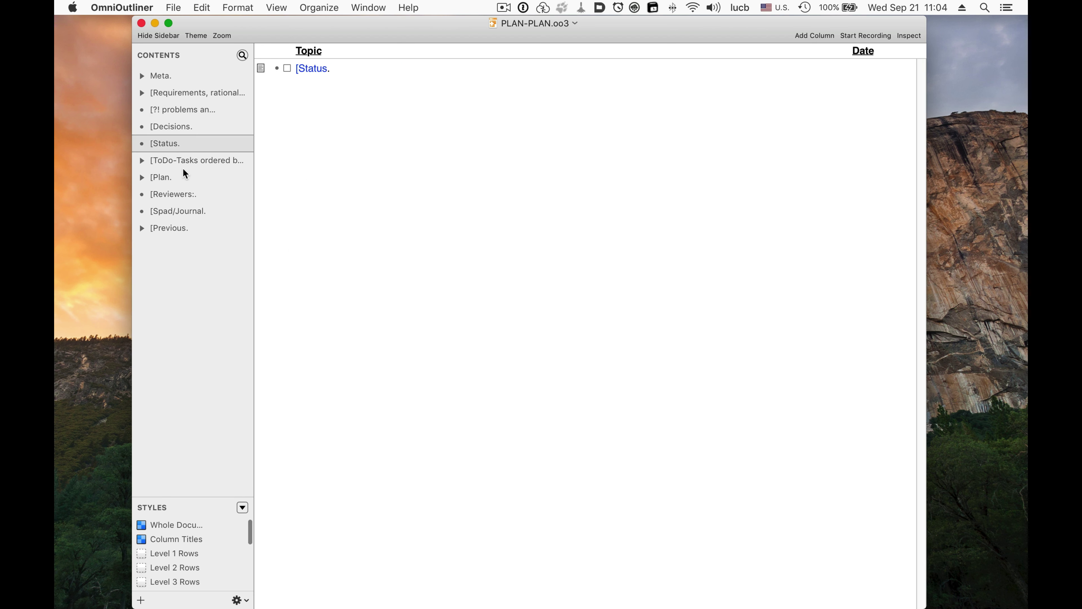
{"action": "left_click", "coordinate": [195, 160]}
{"action": "left_click", "coordinate": [180, 178]}
{"action": "left_click", "coordinate": [167, 55]}
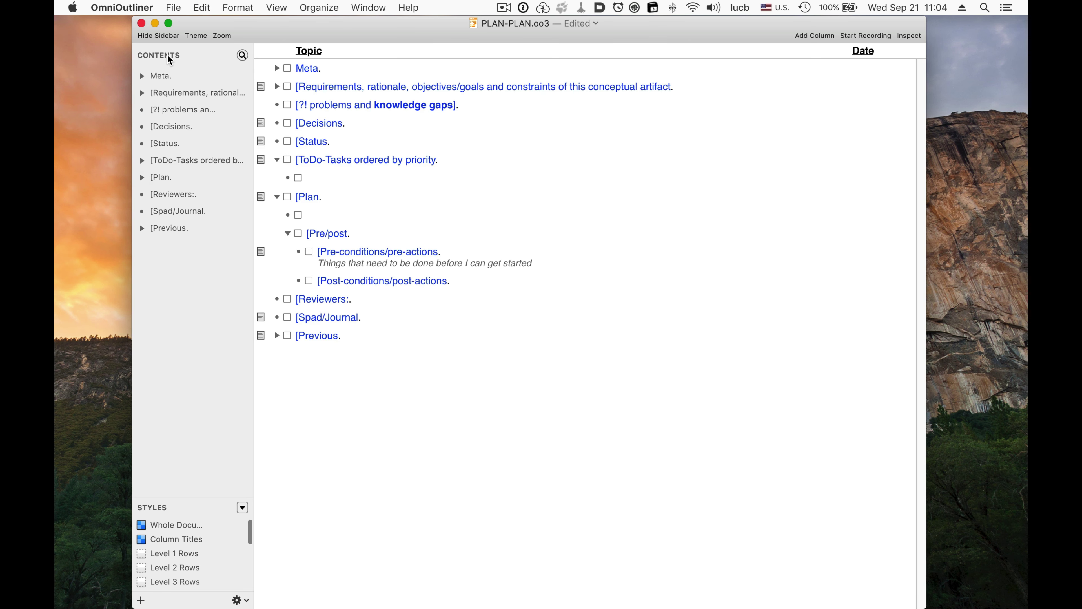